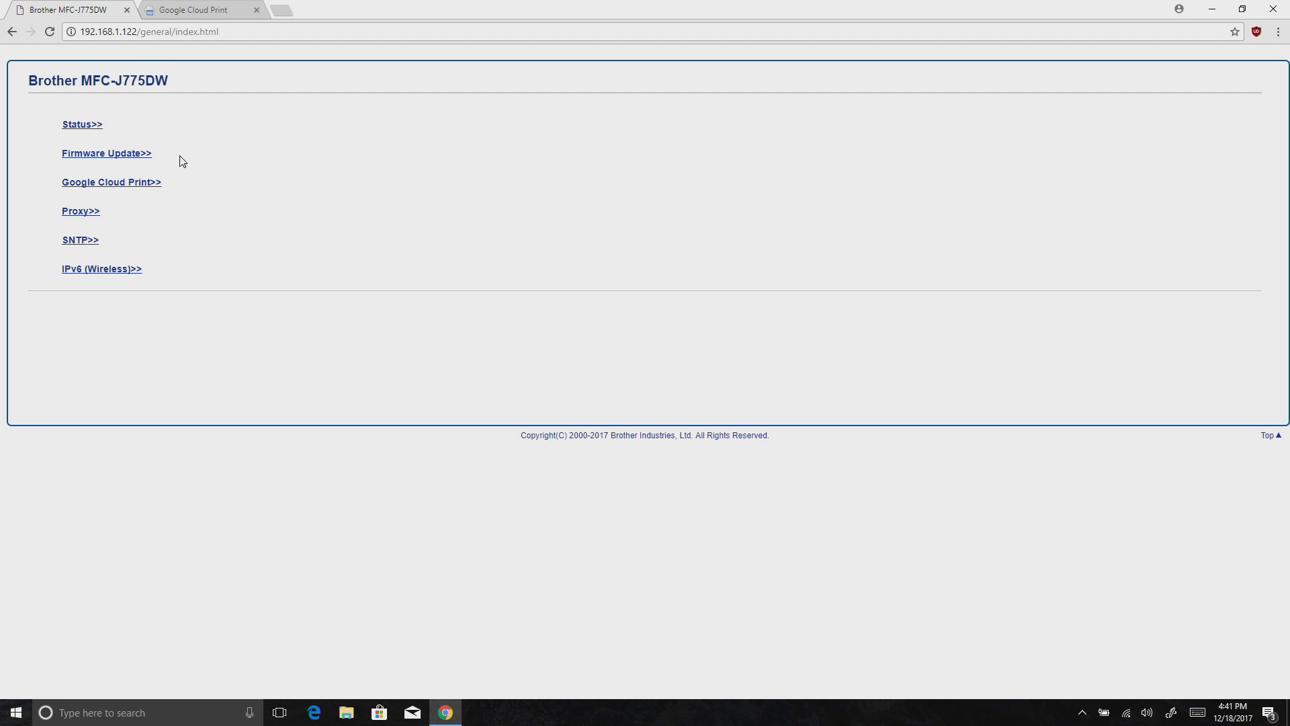
- Open the printer's Google Cloud Print settings from the Brother web page
click(139, 188)
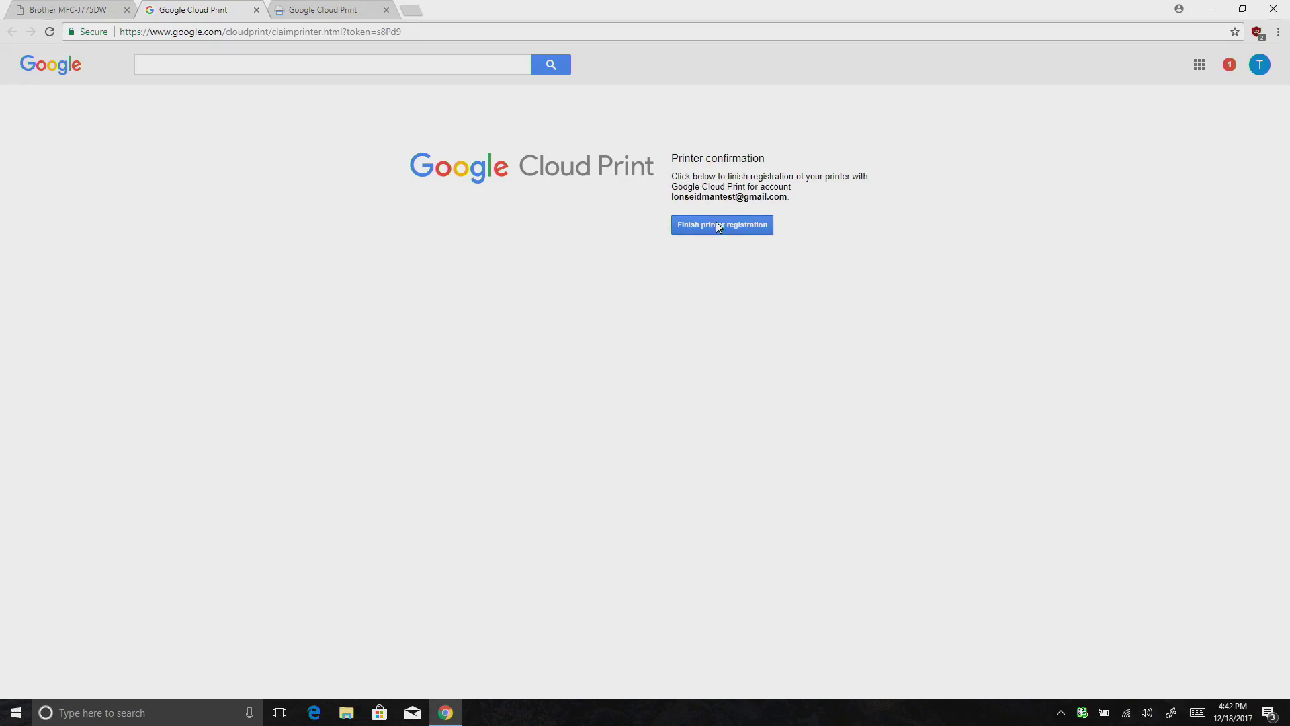
- Finish registration and confirm the Brother MFC-J775DW shows online in the printers list
click(717, 226)
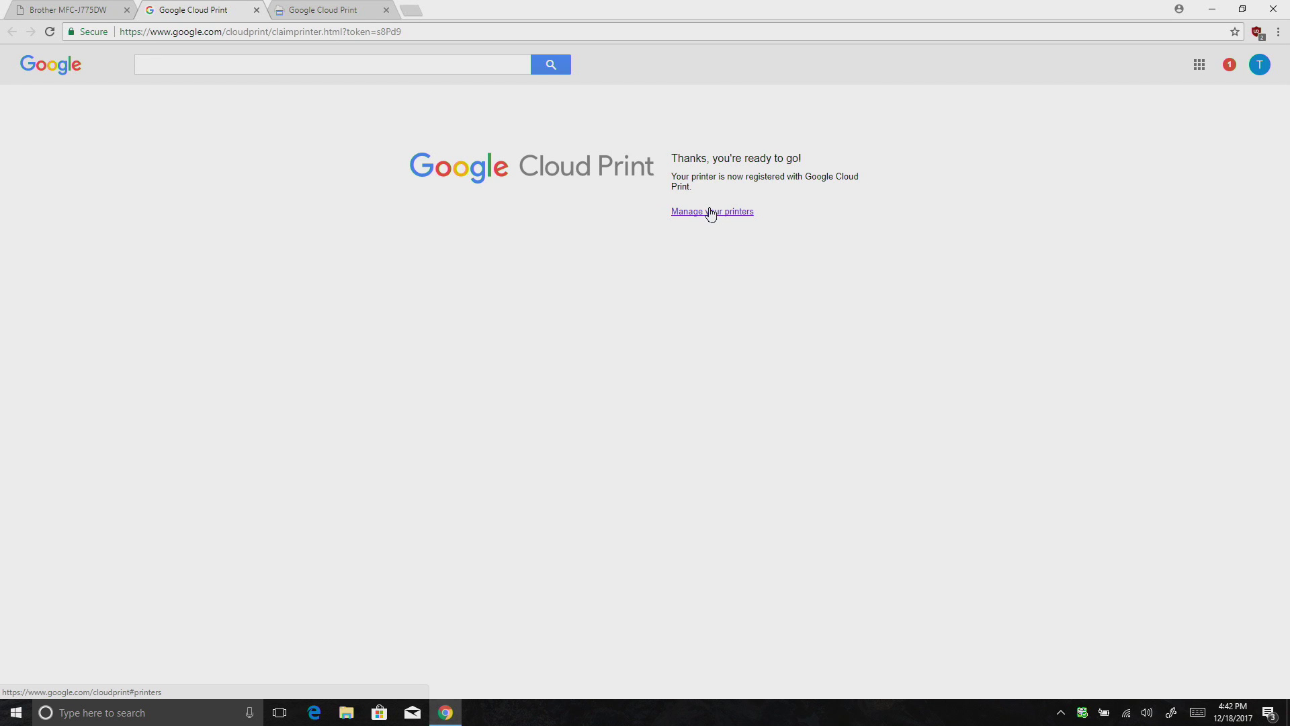
click(709, 213)
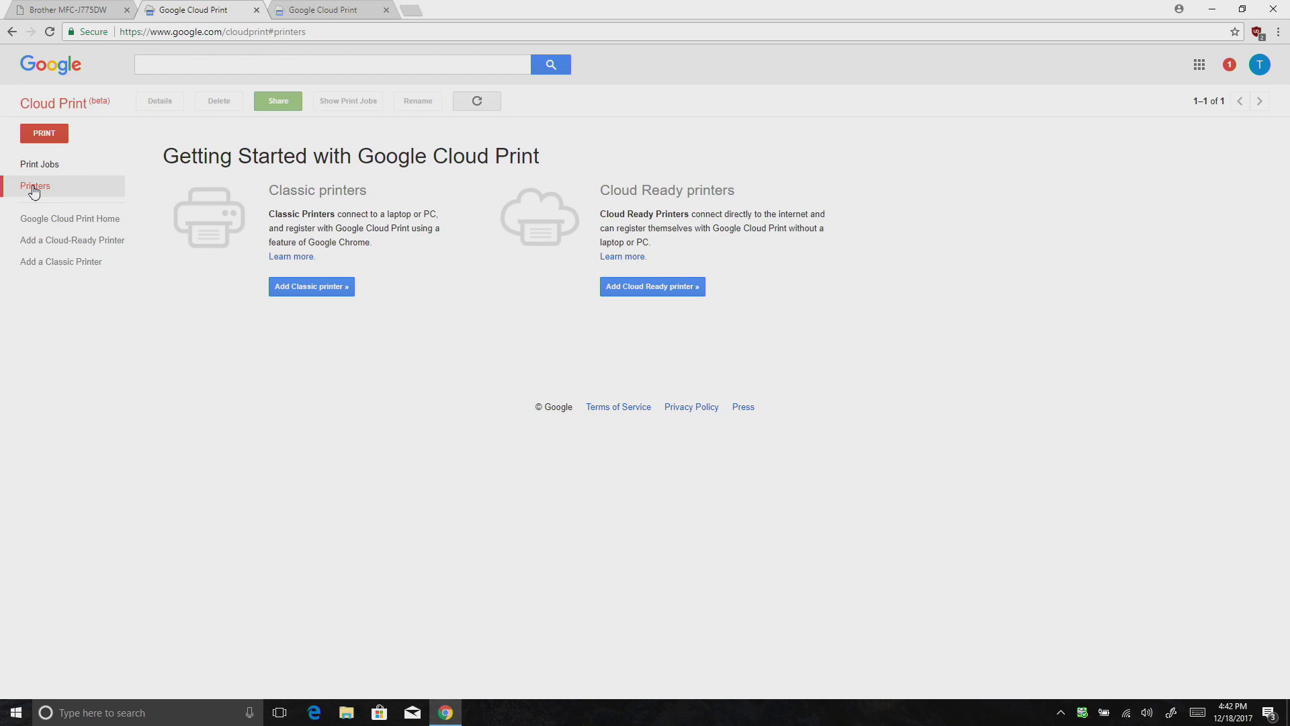
click(50, 32)
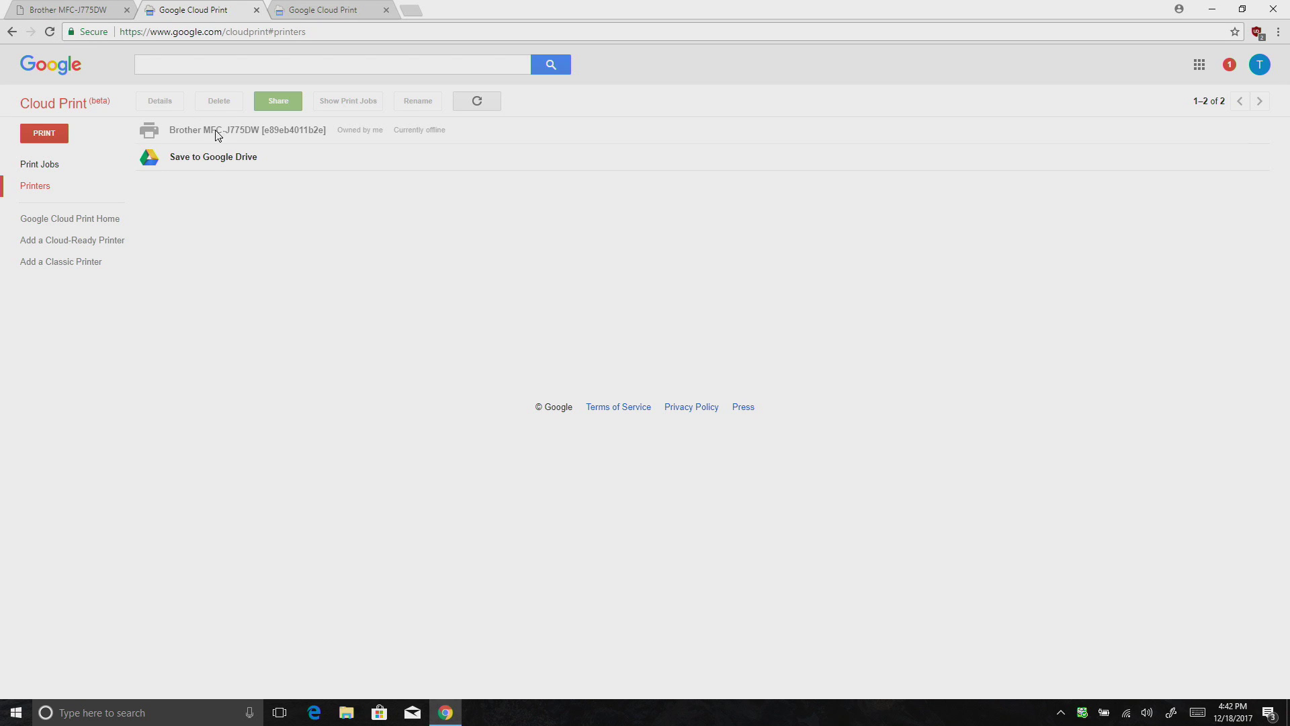
click(221, 137)
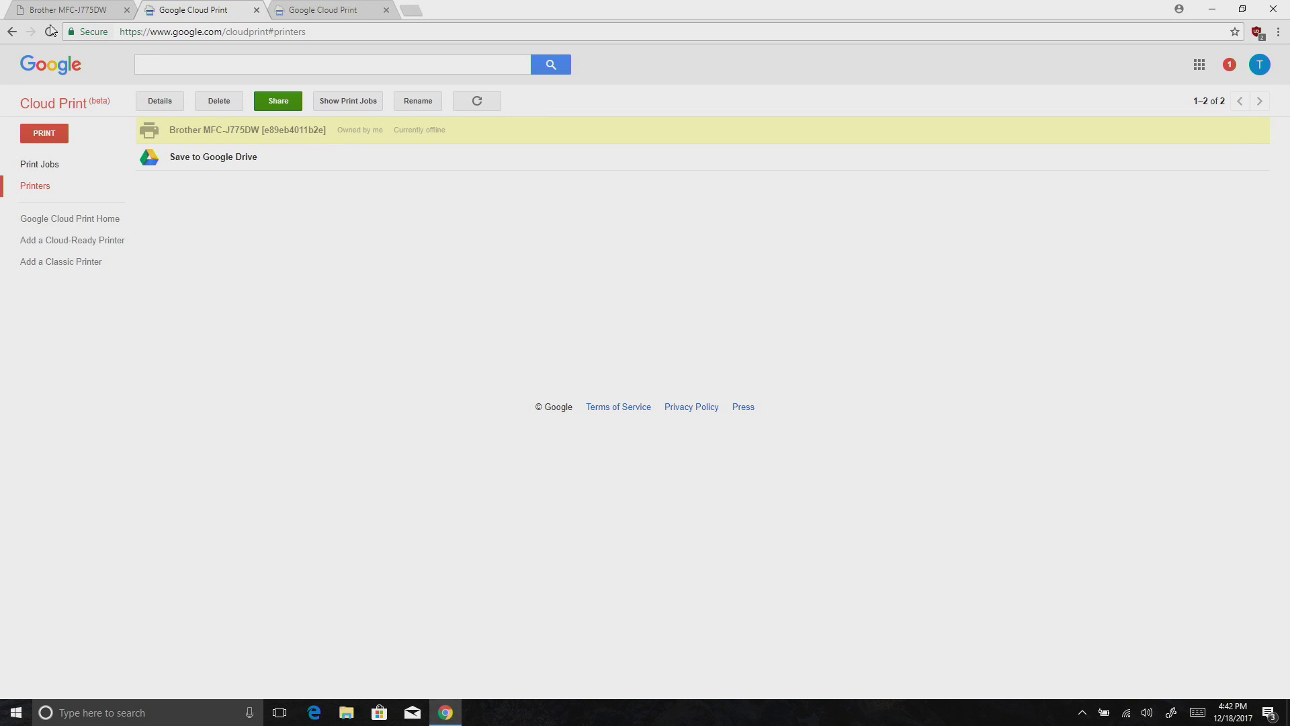
key(F5)
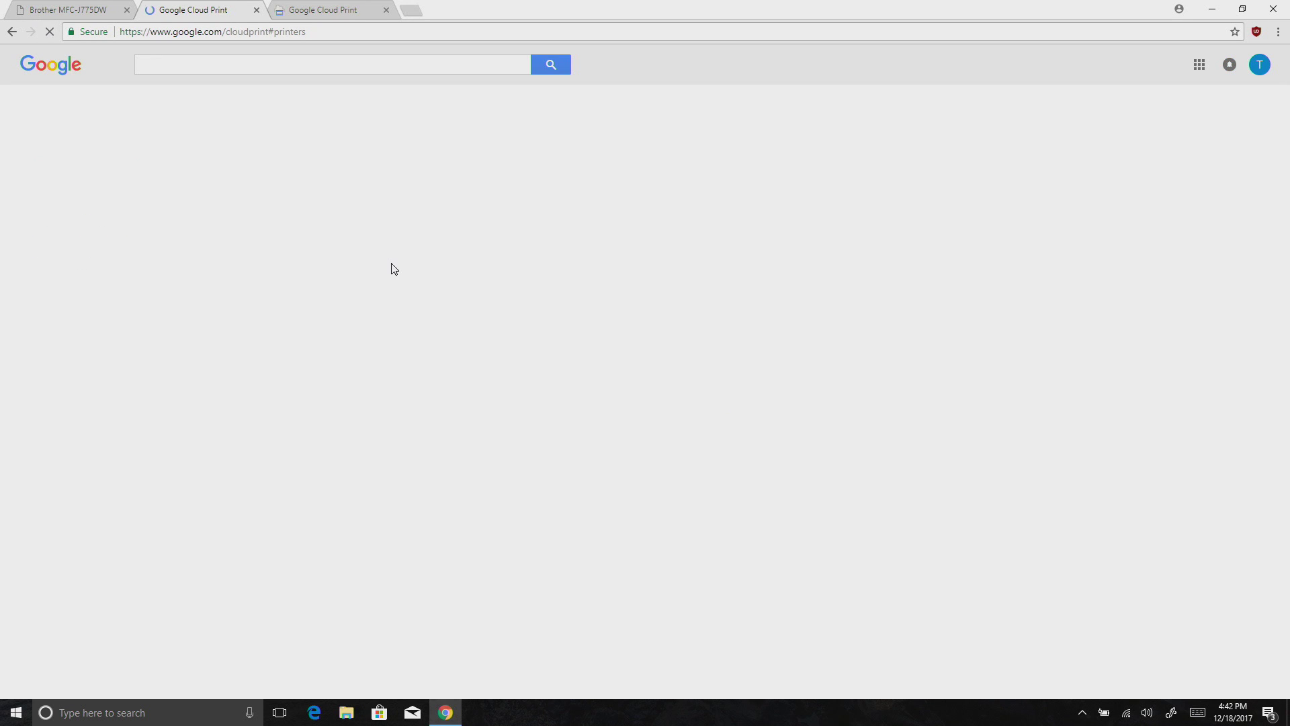
click(376, 135)
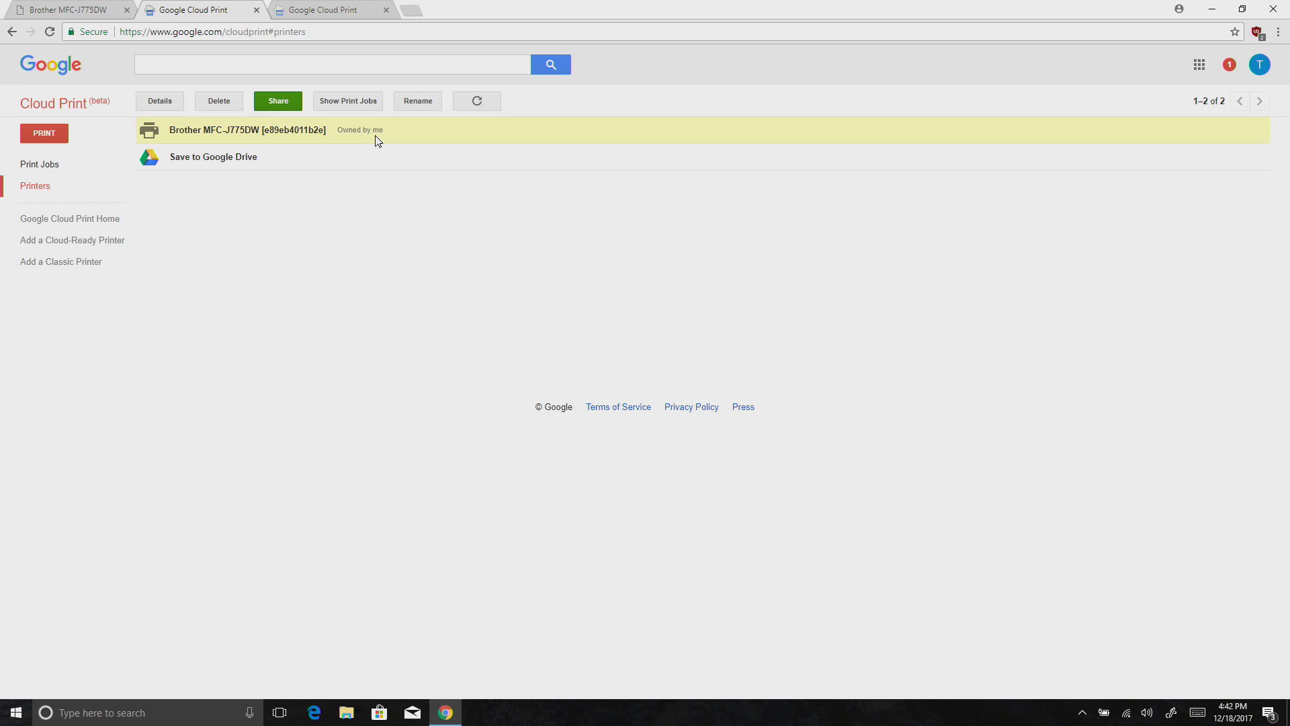